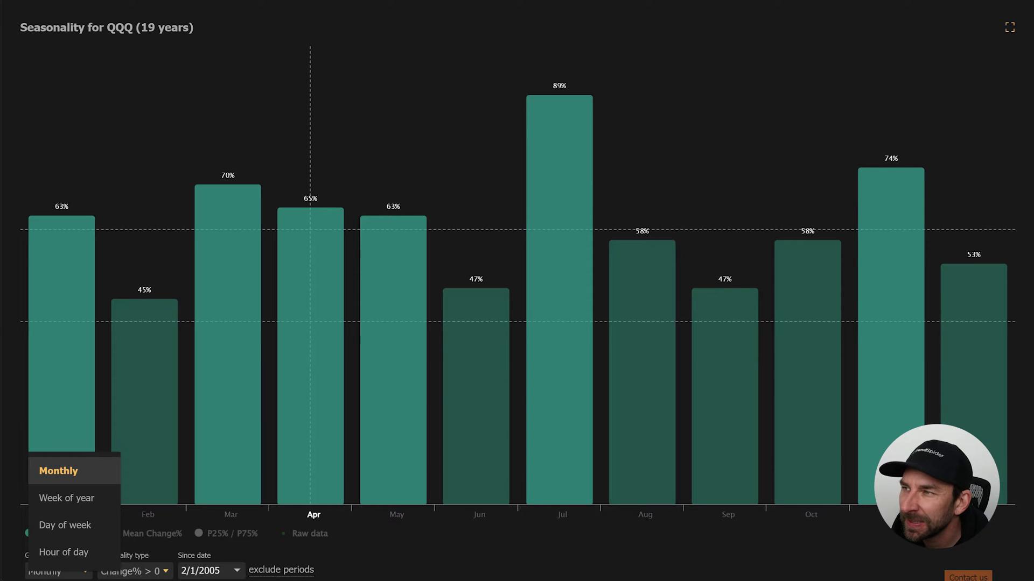
- Step QQQ's seasonality Granularity through Week of year and Day of week to Hour of day
key(Down)
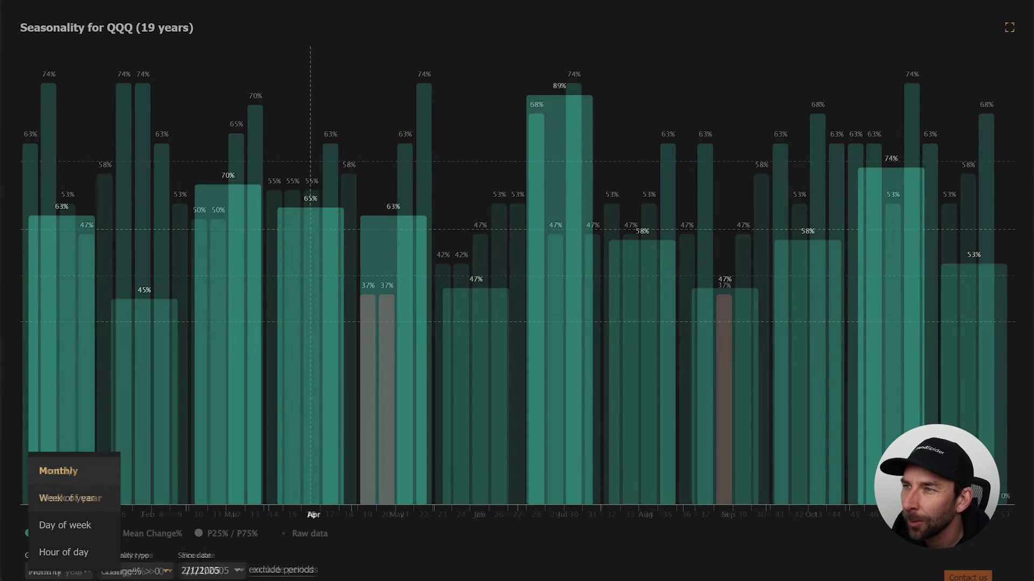
key(Down)
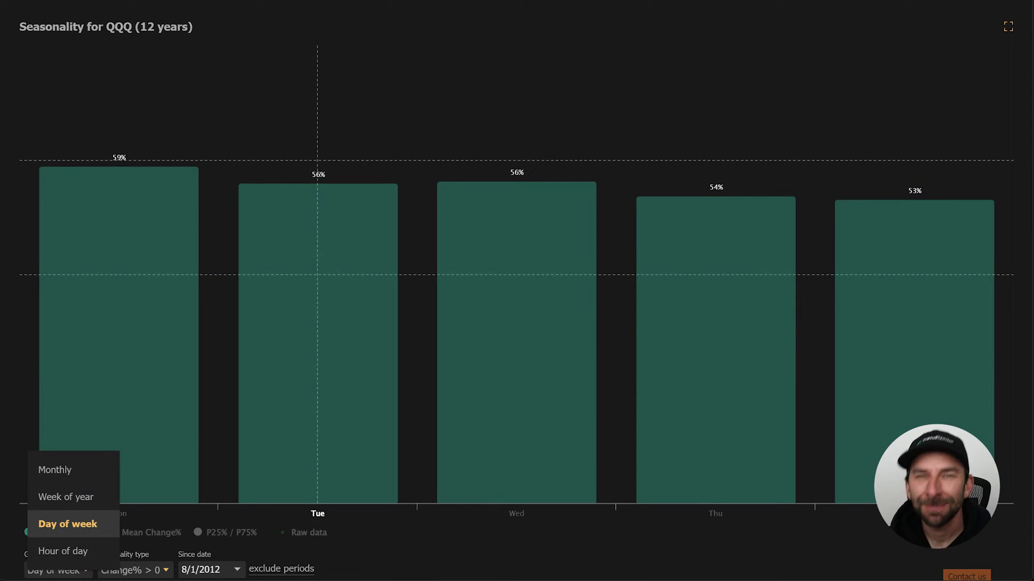
key(Down)
key(Return)
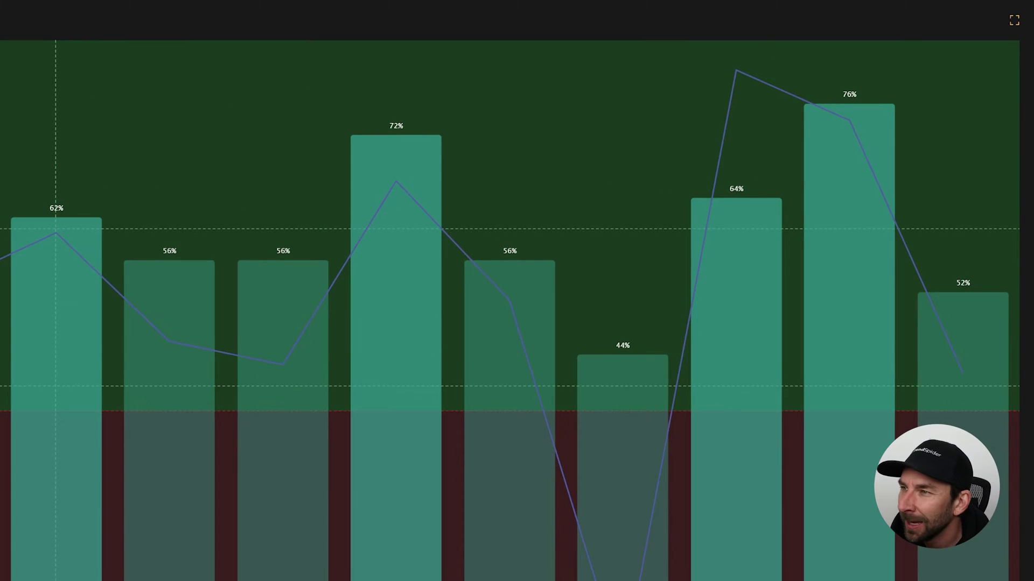
mouse_move(852, 134)
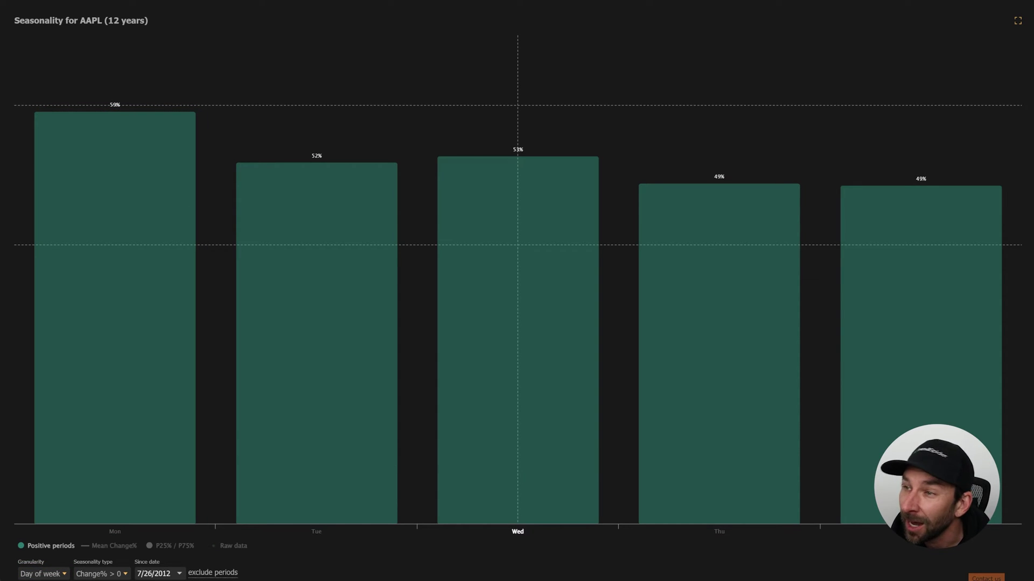
- Turn on the Mean Change% line in the seasonality chart legend
click(122, 548)
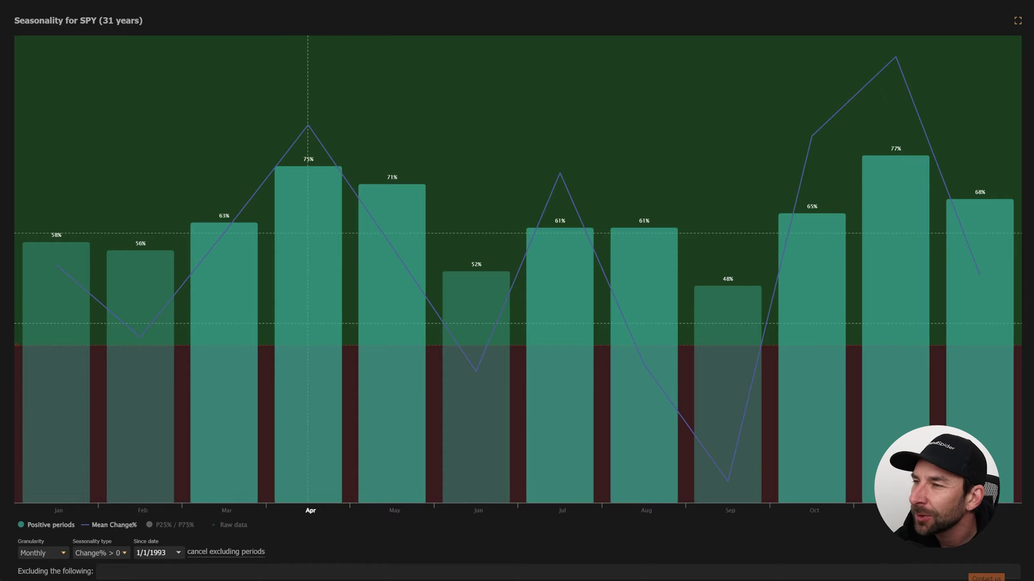
- Enter the non-election years 2023, 2022, 2021, 2019… back to 1995 as excluded periods
click(98, 570)
text(20)
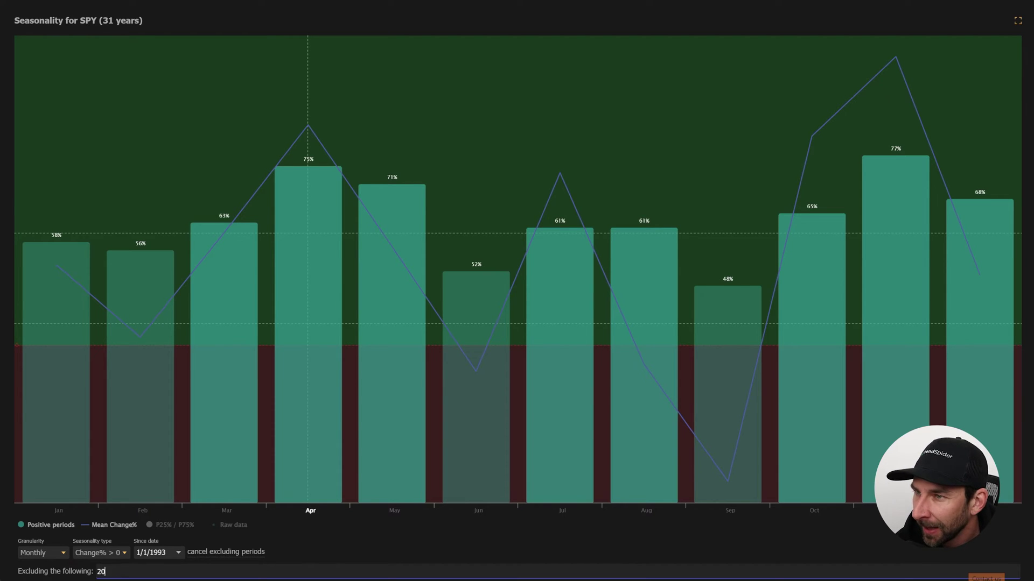
text(23,2022,2021,2019,2018)
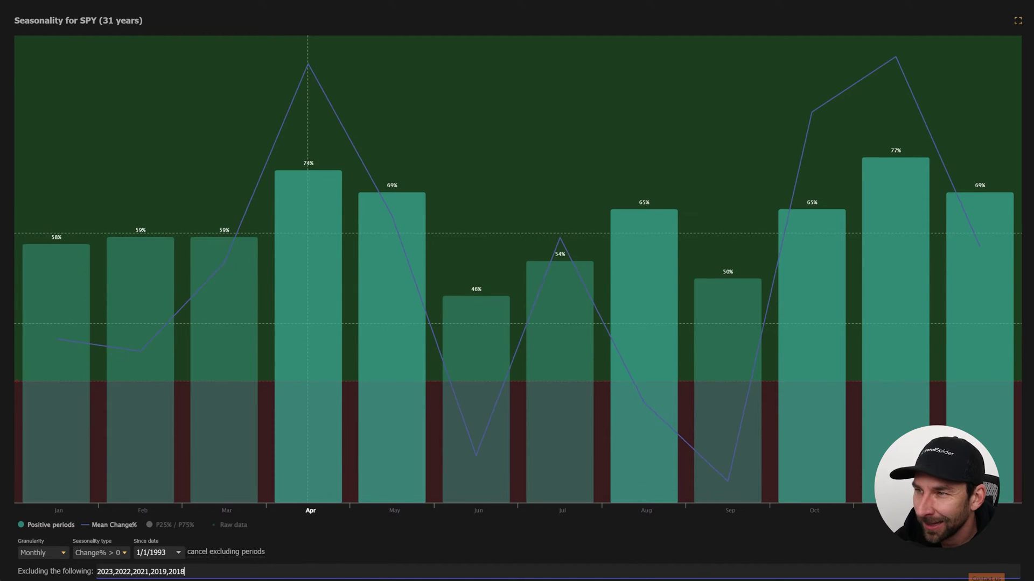
text(,2017,2015,2014,2013)
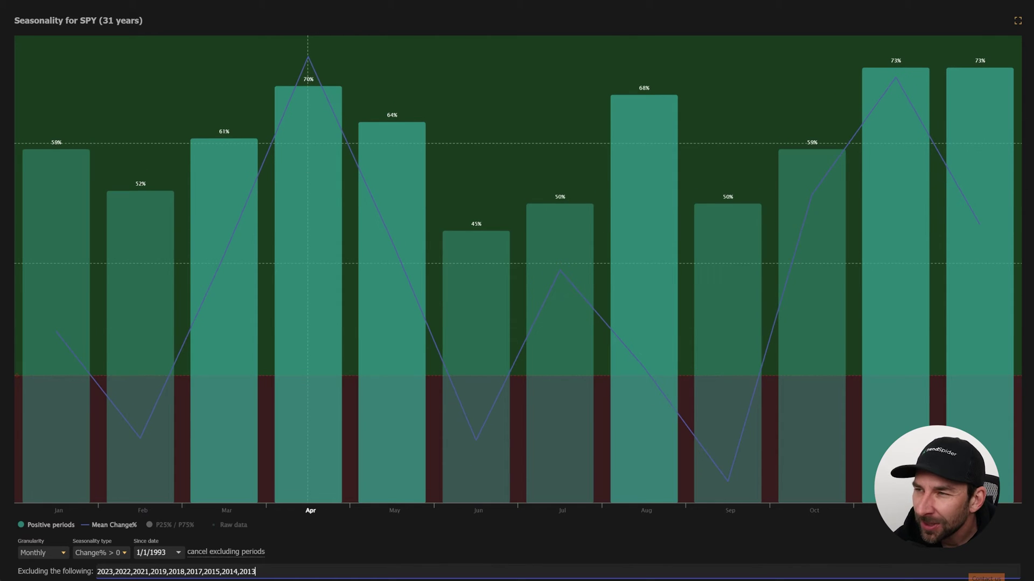
text(,2011,2010,2009,2007,)
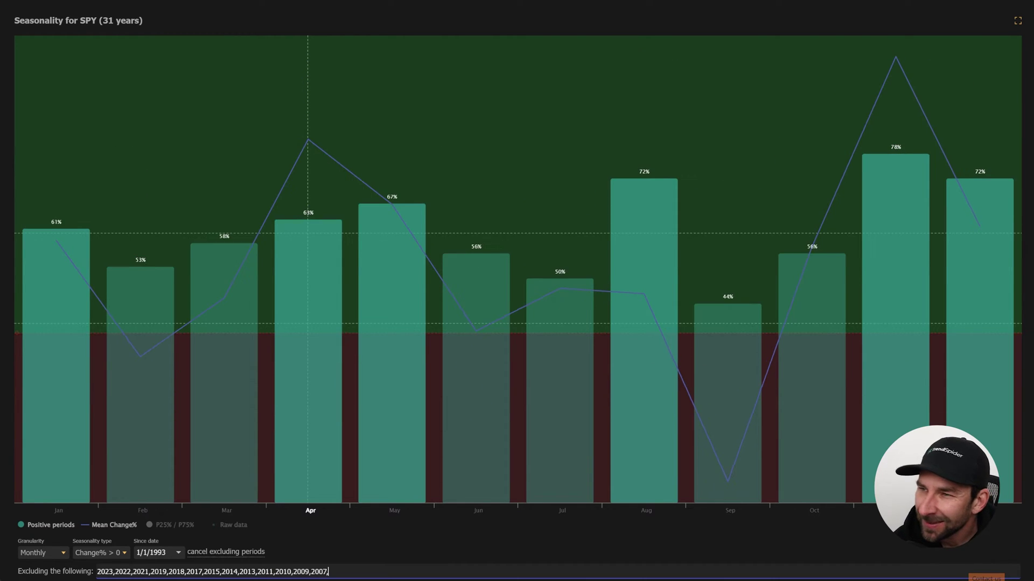
text(2006,2005,2003,2002,2001,1999,1998)
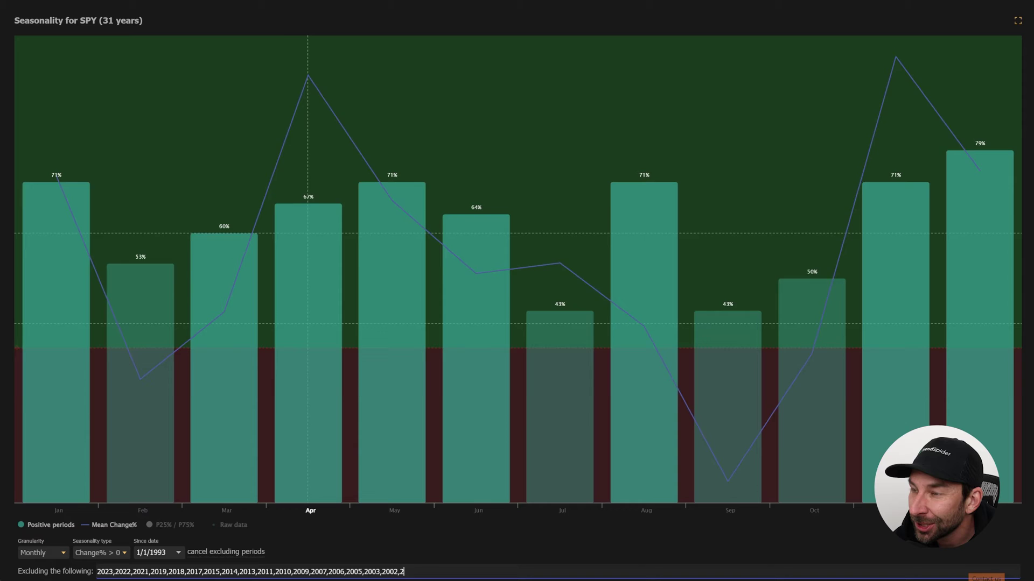
text(,1997,1995,1994,1993)
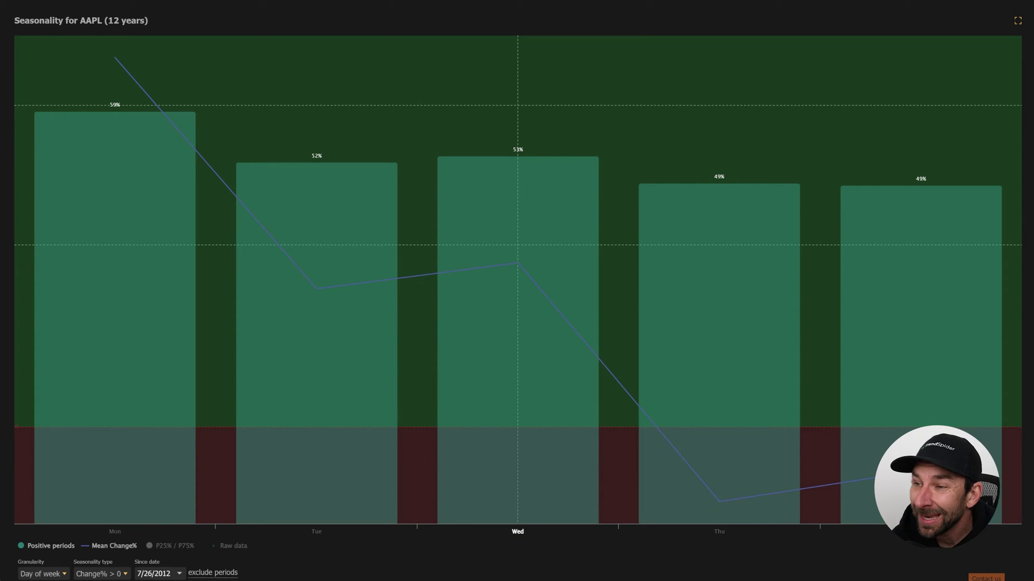
- Set the AAPL entry condition to Date&time Day of week equal to a constant value
key(Escape)
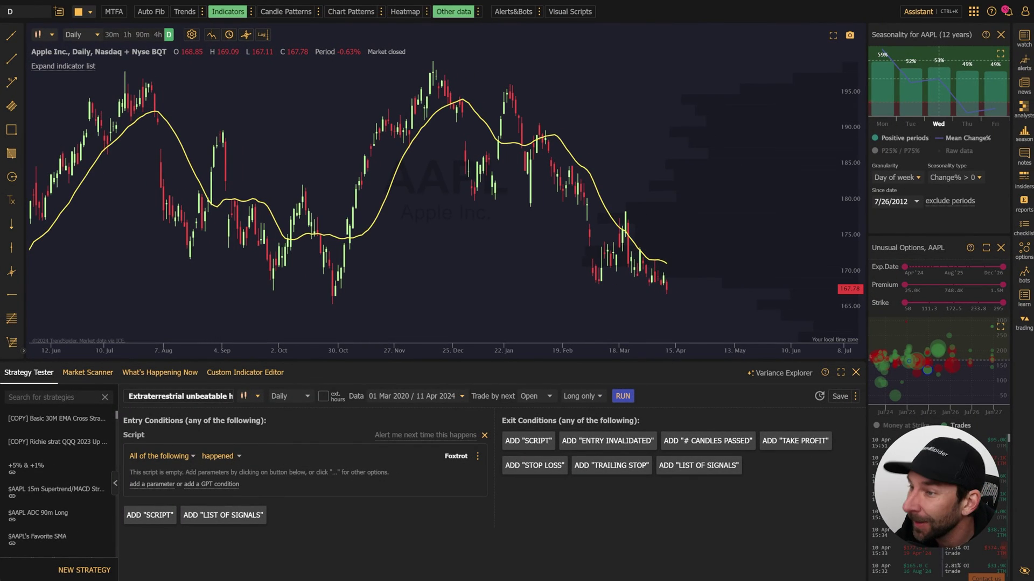
click(163, 486)
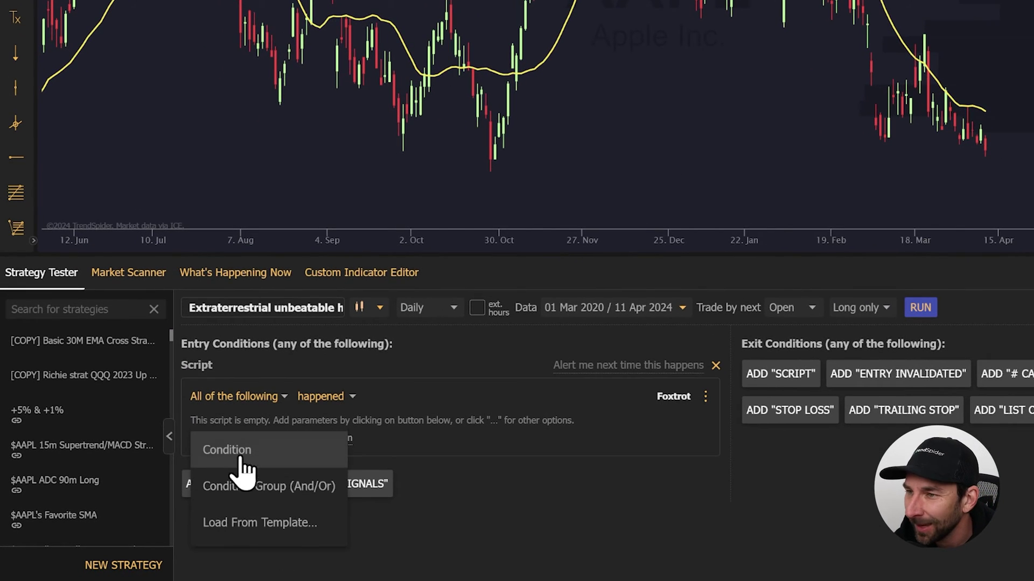
click(239, 455)
click(220, 471)
text(date)
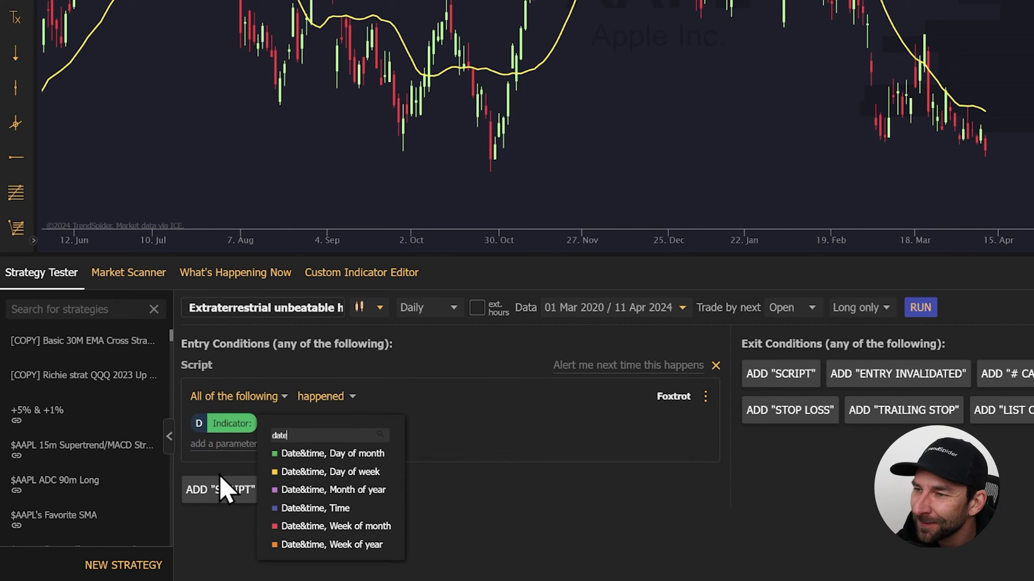
key(Down)
key(Down)
key(Down)
key(Down)
key(Down)
key(Down)
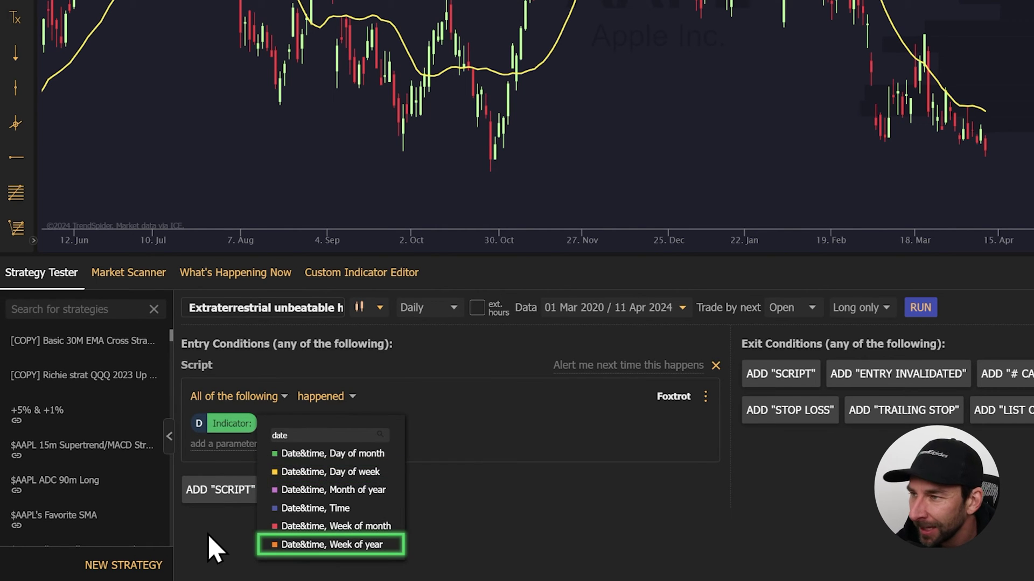
key(Up)
key(Up)
key(Up)
key(Down)
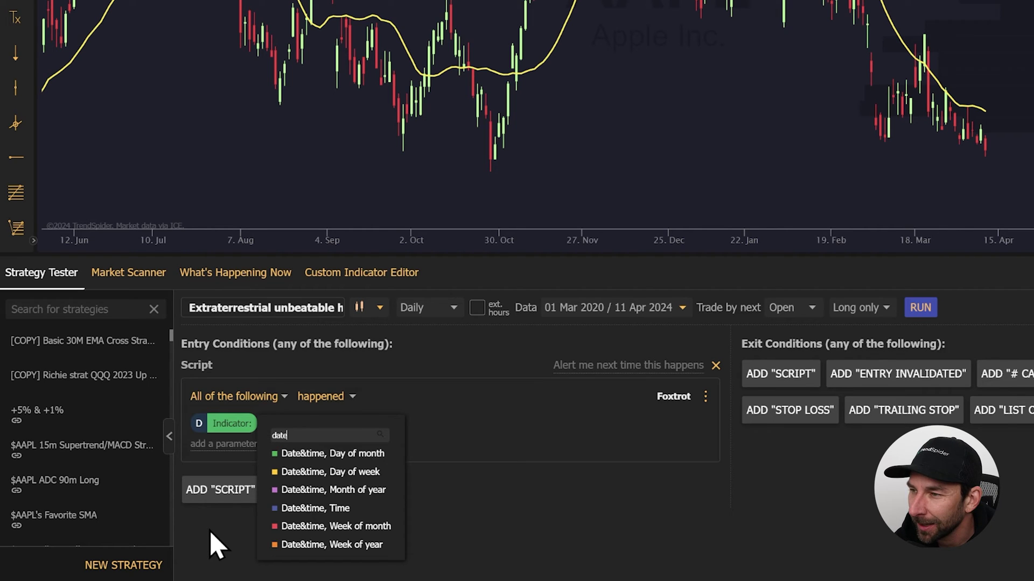
click(339, 472)
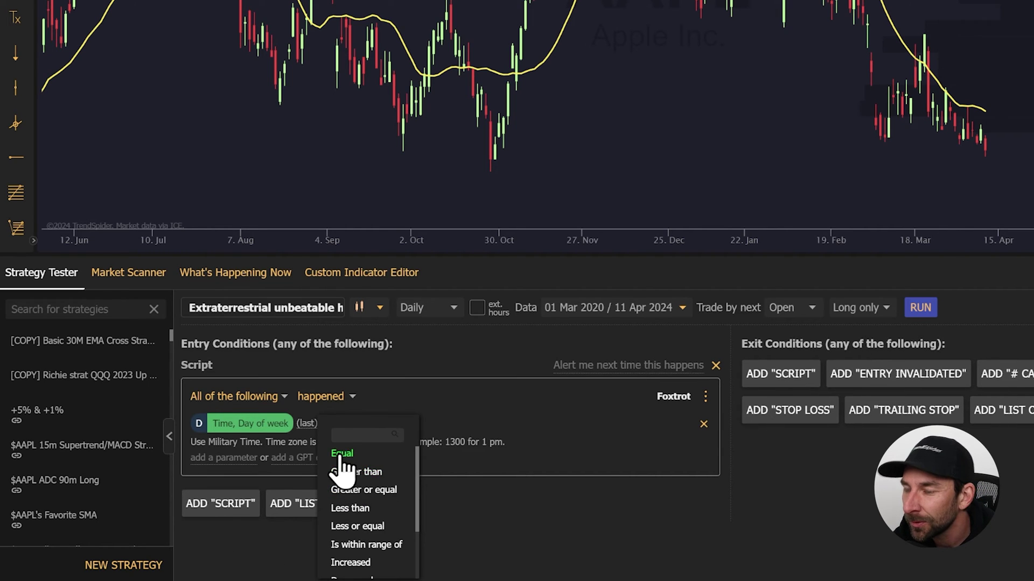
click(347, 455)
click(401, 488)
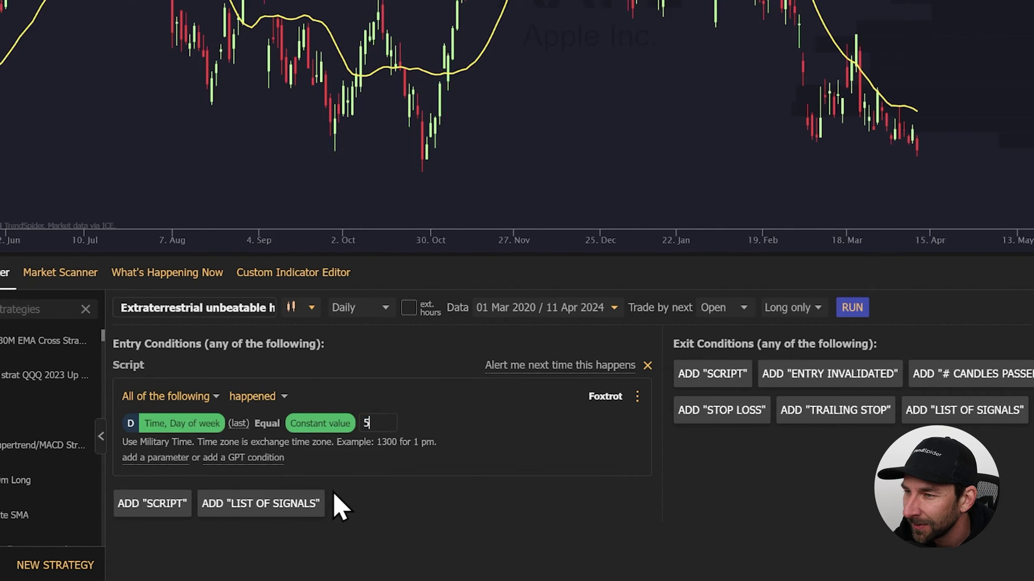
- Add an exit script with Date&time Day of week equal to constant value 2
click(345, 377)
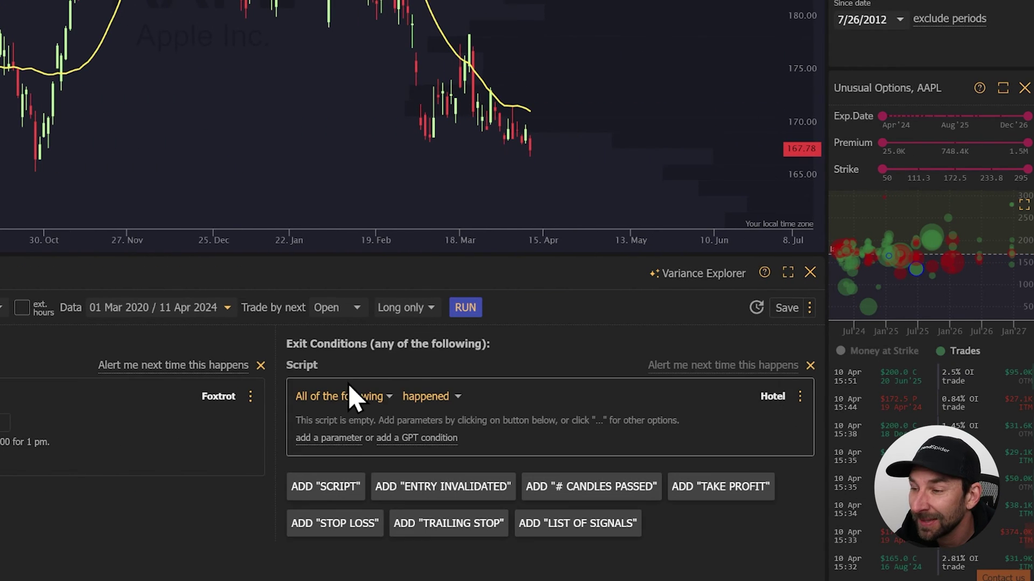
click(329, 439)
click(332, 451)
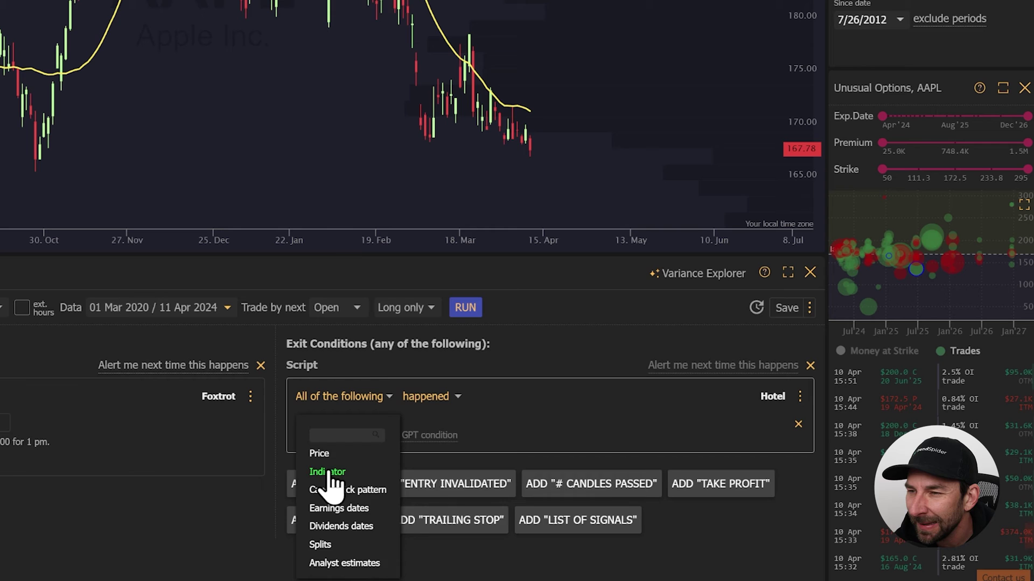
click(334, 473)
text(date)
click(420, 474)
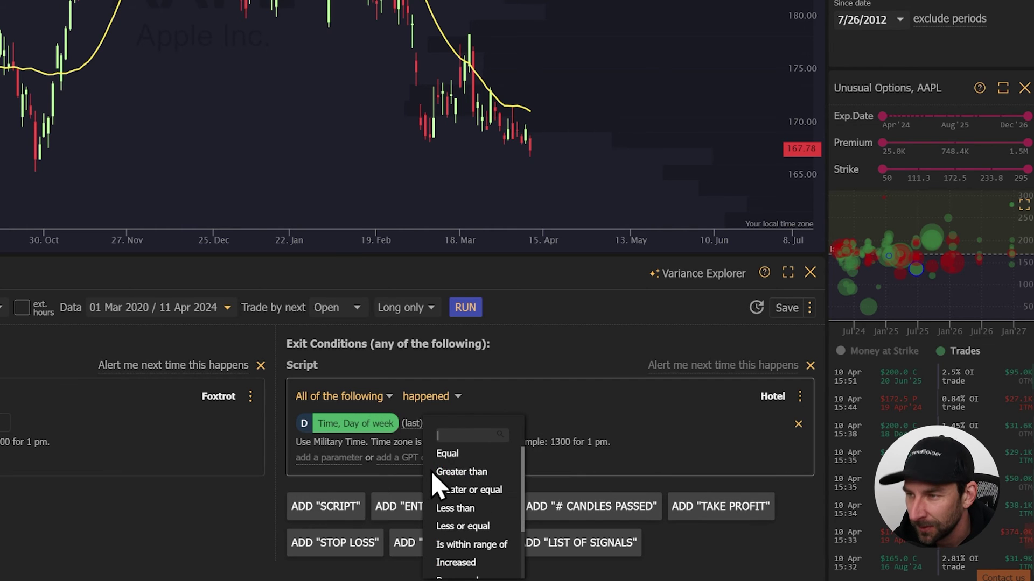
click(451, 453)
click(489, 487)
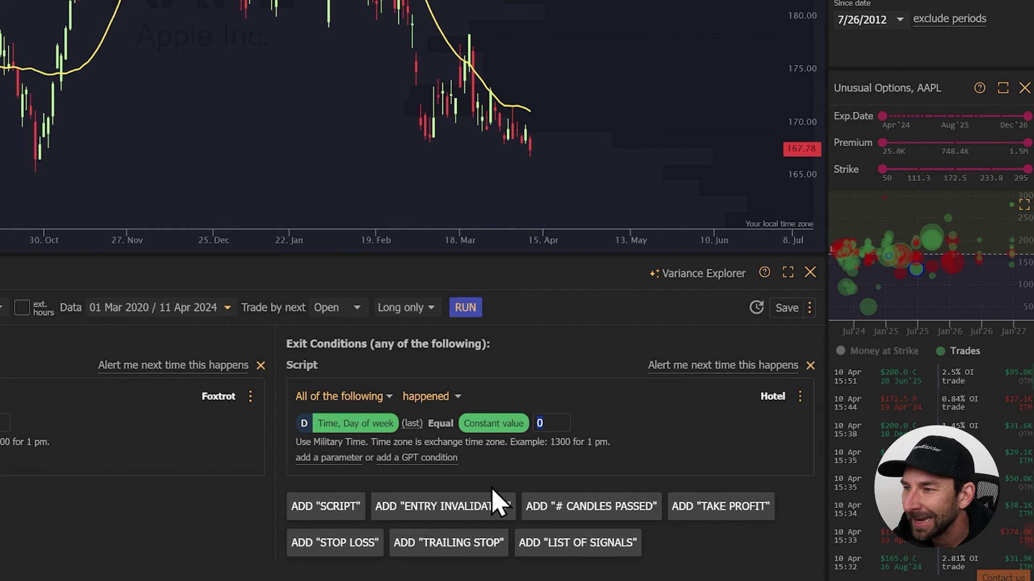
text(2)
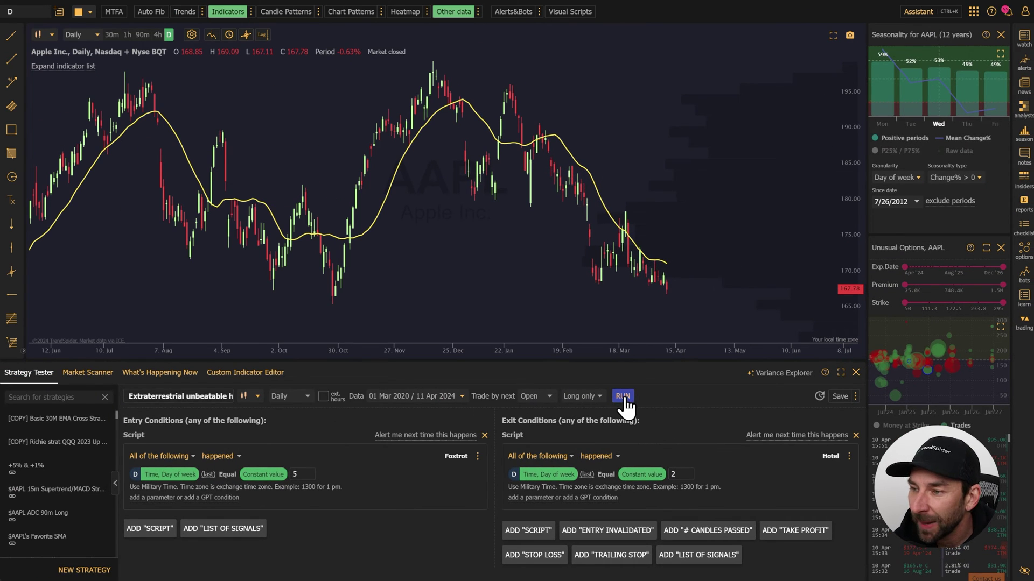
- Run the AAPL day-of-week backtest and review its 164.3% vs 139.3% results full-window
click(623, 397)
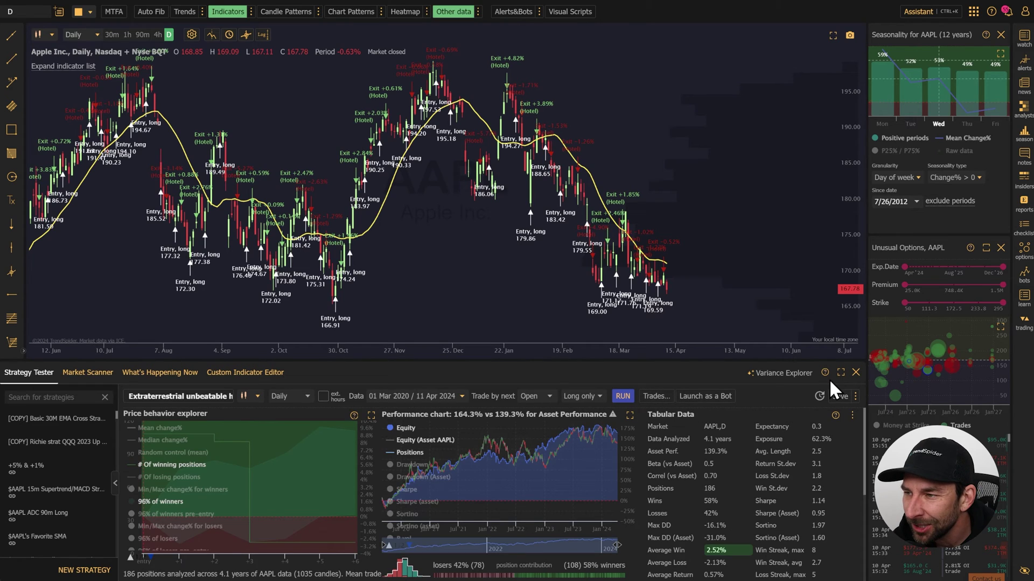
click(841, 373)
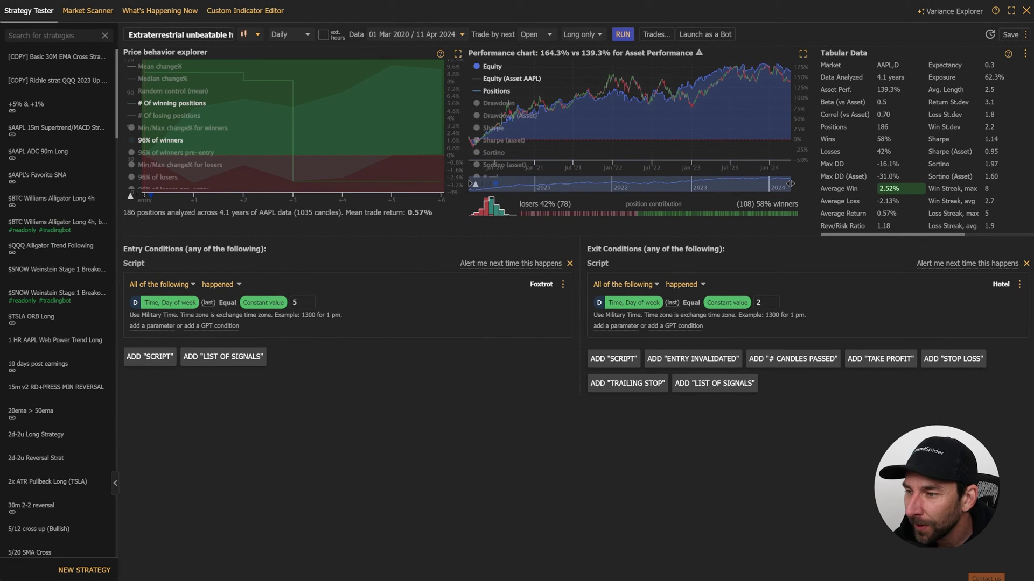
click(1011, 12)
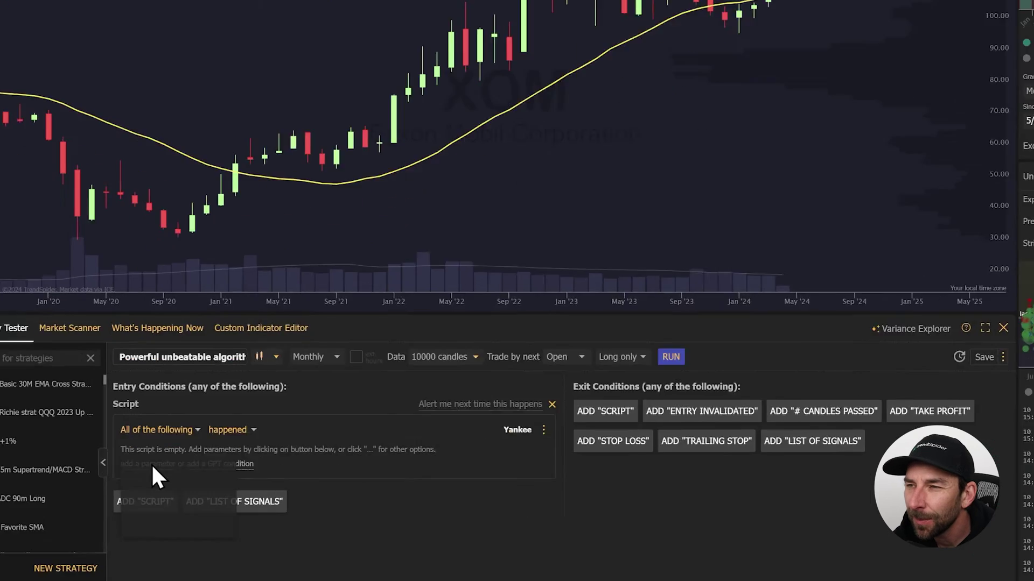
- Add an entry condition of Date&time Month of year equal to constant value 1
click(146, 514)
click(154, 492)
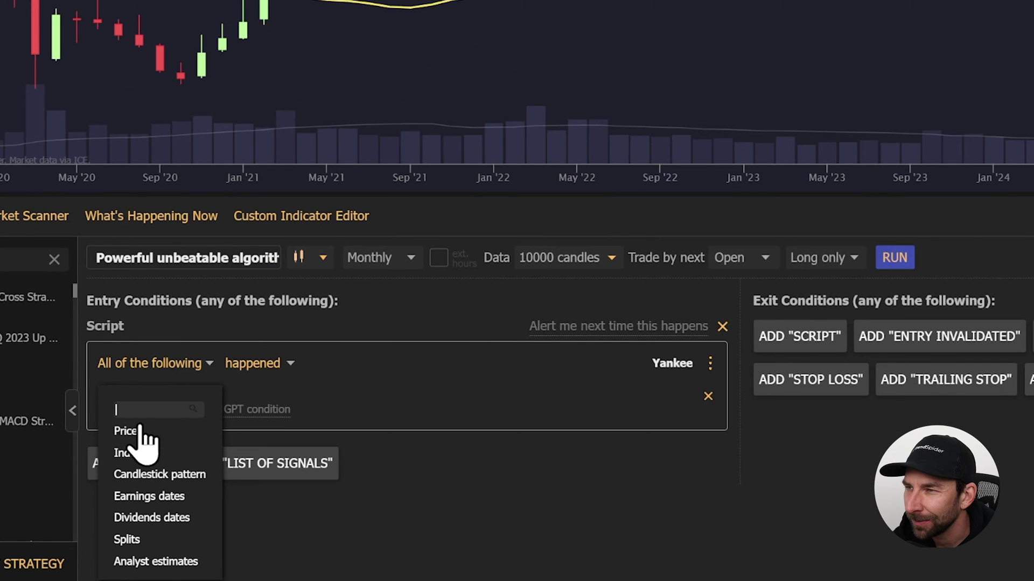
click(131, 454)
text(date)
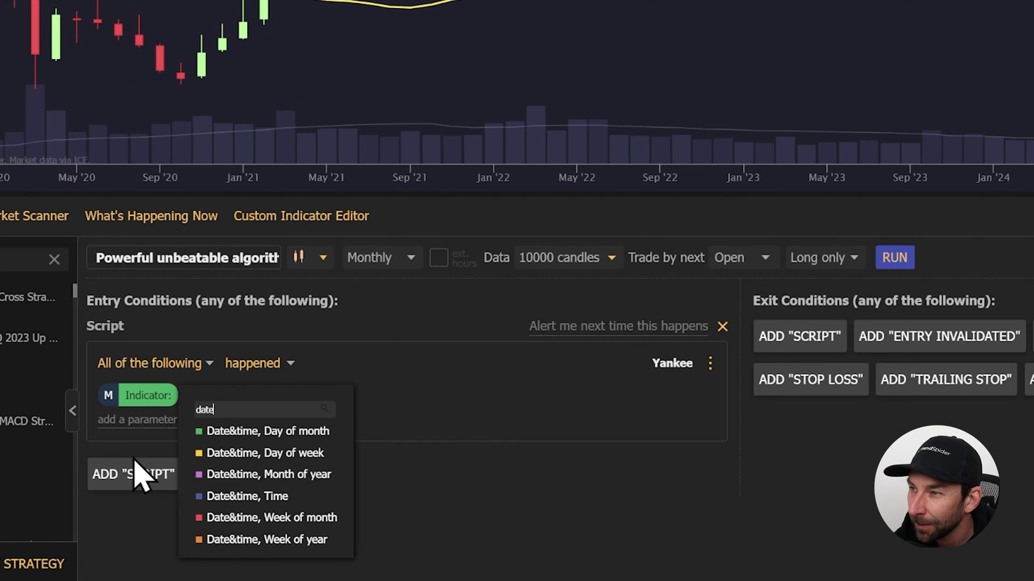
click(239, 481)
click(286, 433)
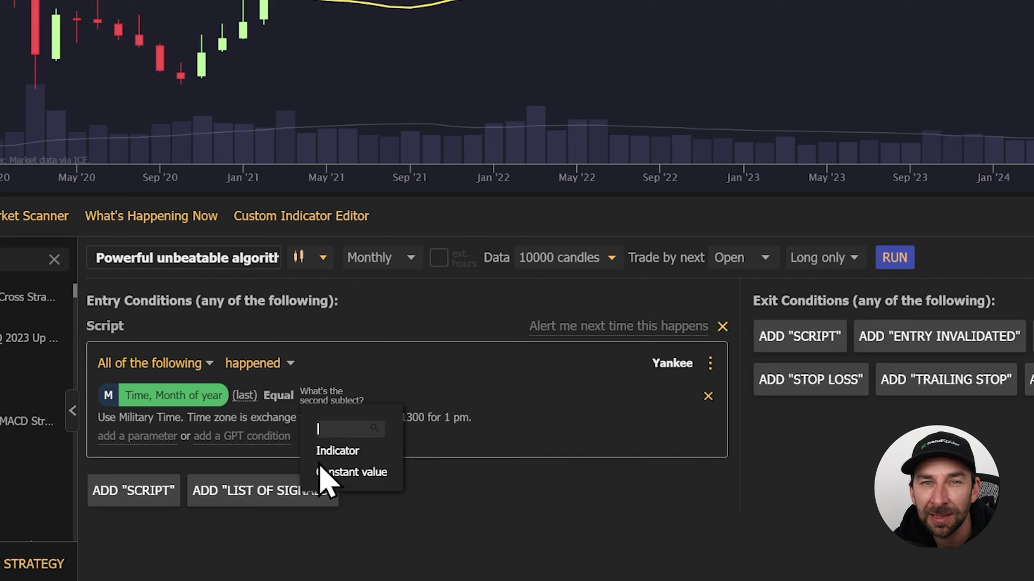
click(320, 471)
text(1)
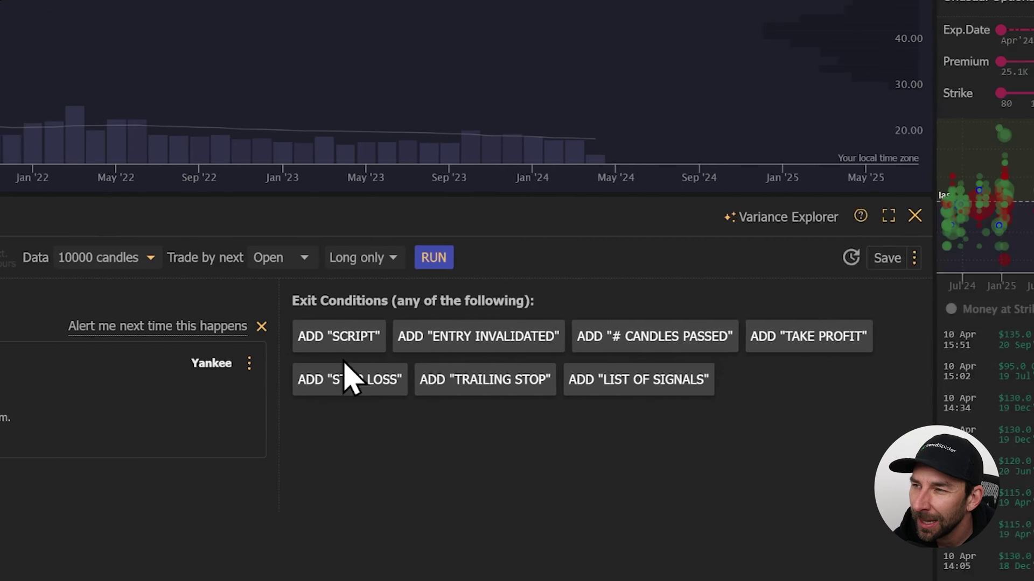
- Add an exit condition of Month of year equal to 4 and run the backtest
click(340, 348)
click(258, 413)
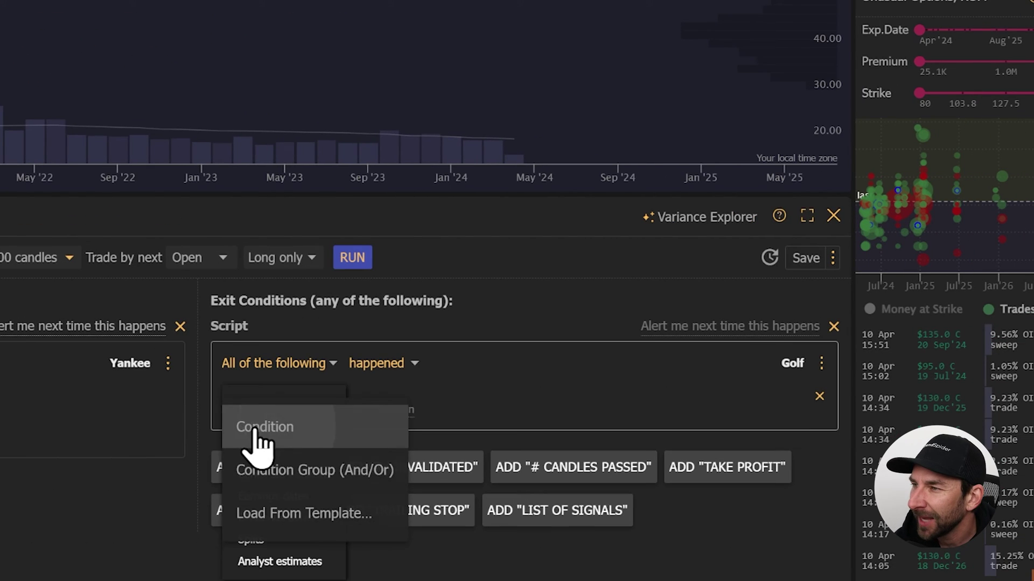
click(254, 451)
text(date)
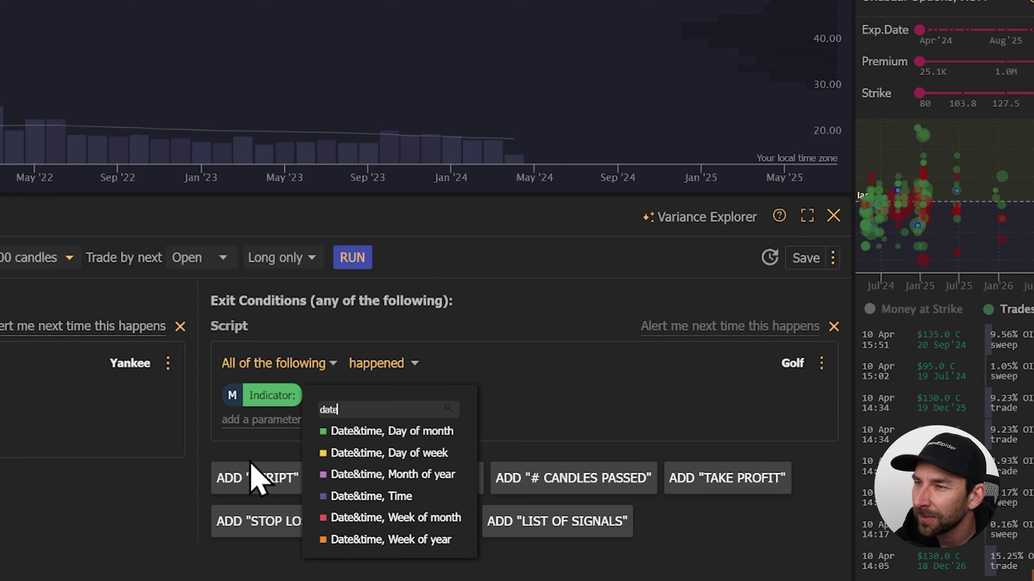
click(358, 475)
click(418, 434)
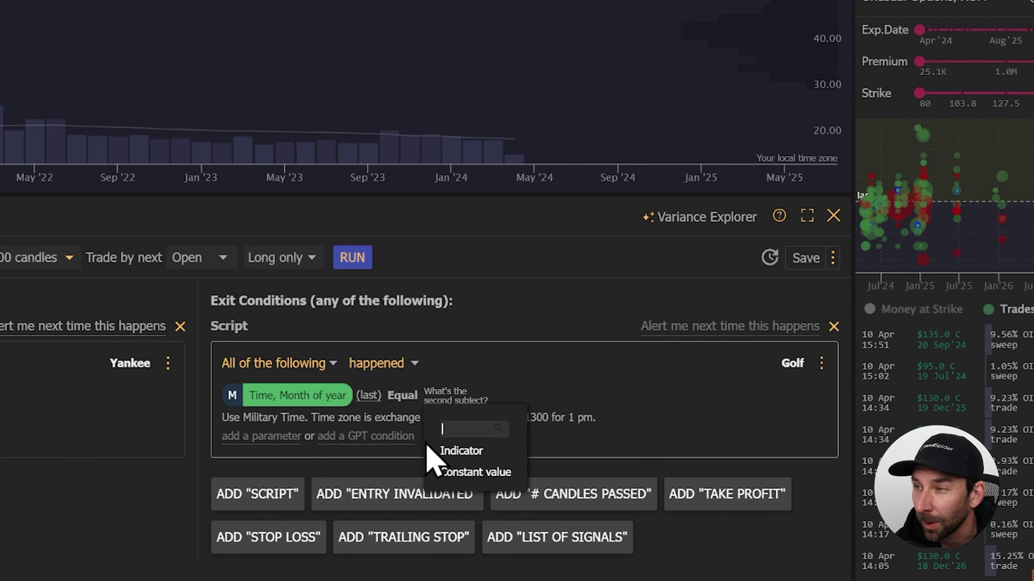
click(468, 472)
text(4)
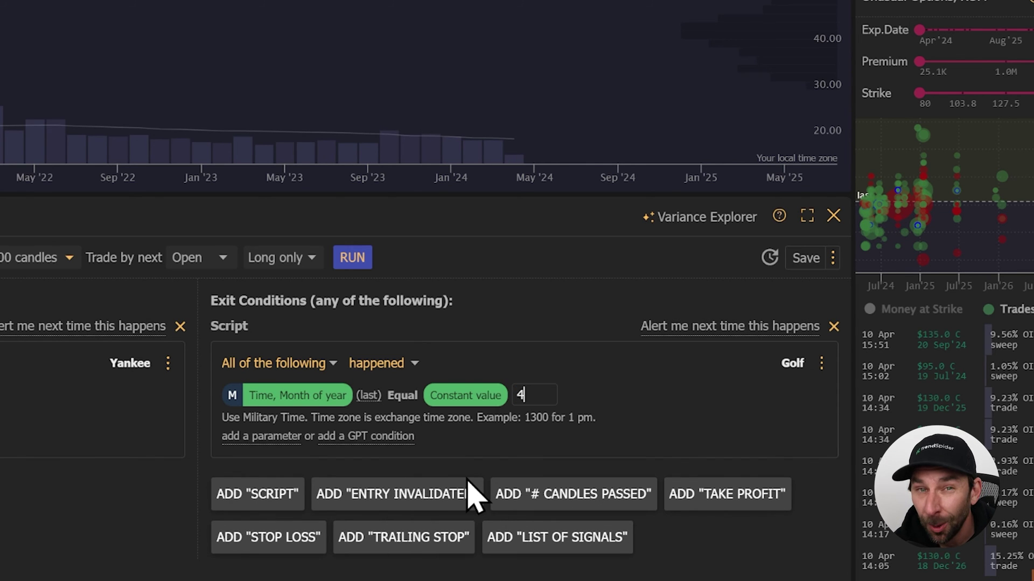
click(356, 263)
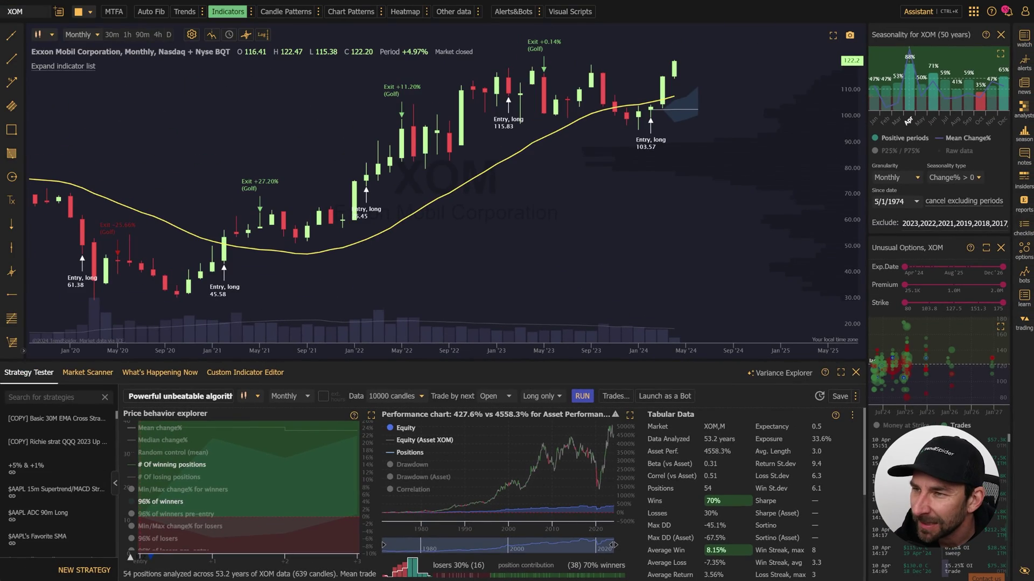
- Expand the Strategy Tester panel to the full window
click(841, 372)
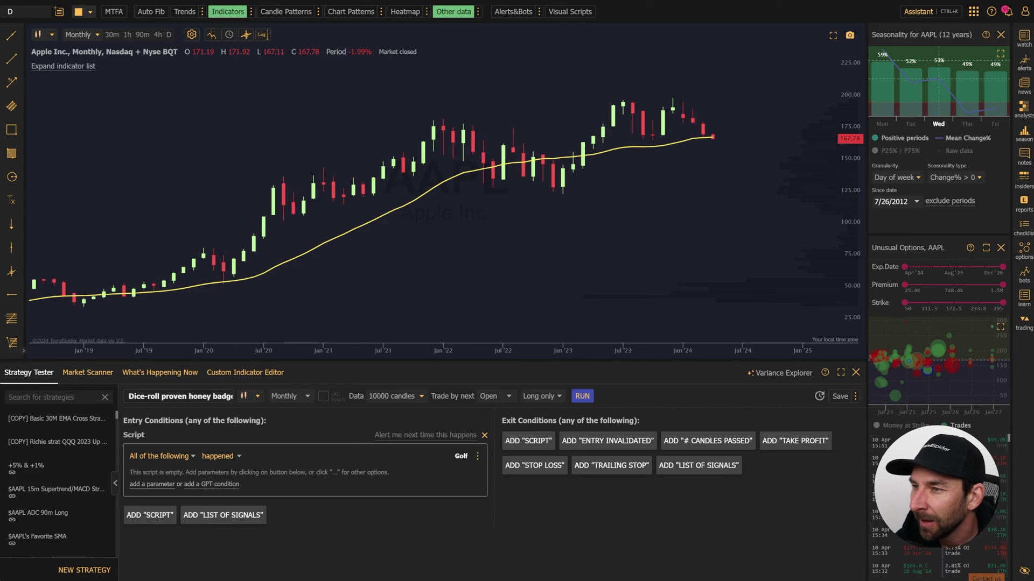
- Set the entry condition to Date&time Month of year equal to constant value 4
text(date)
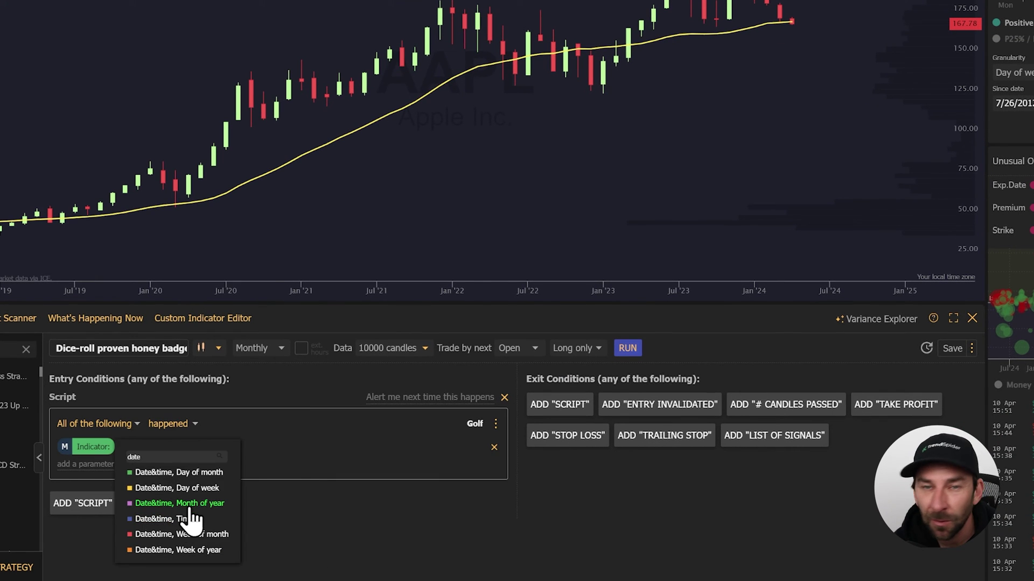
click(183, 503)
click(212, 496)
click(258, 501)
text(4)
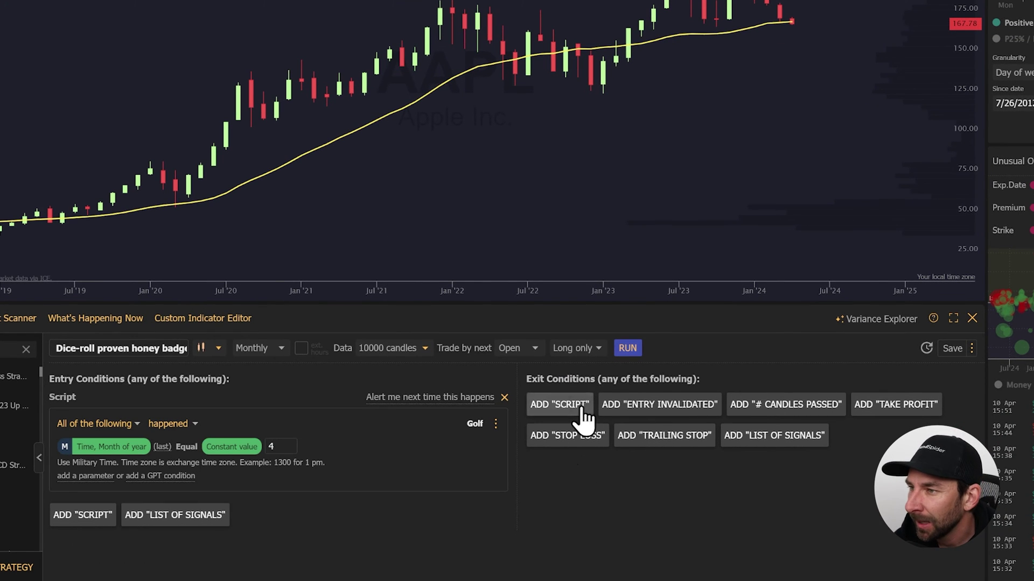
- Add an exit condition of Month of year equal to 8, then run the AAPL backtest full-window
click(559, 404)
click(558, 456)
click(564, 471)
click(561, 487)
text(date)
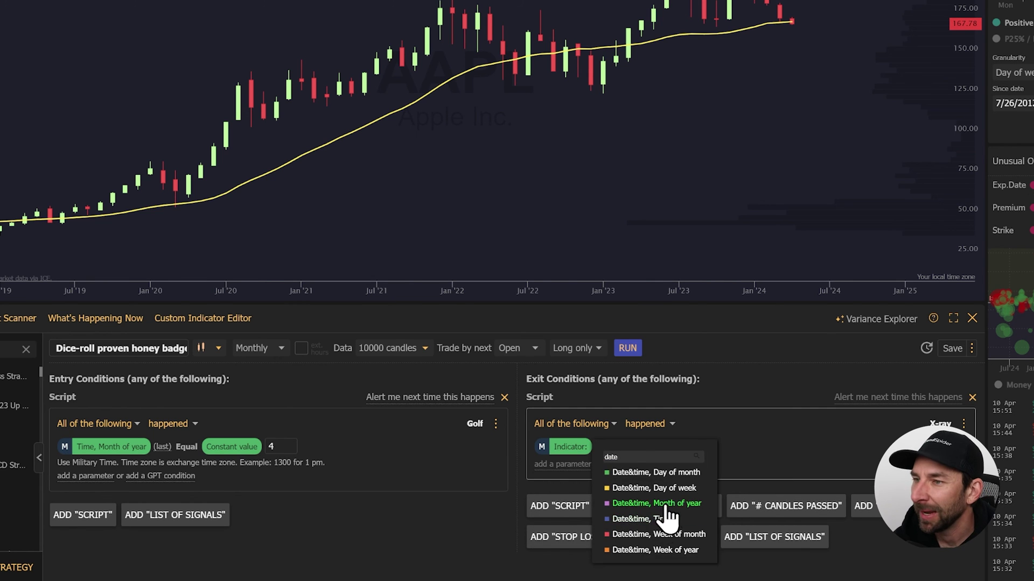
click(667, 504)
click(678, 472)
click(703, 501)
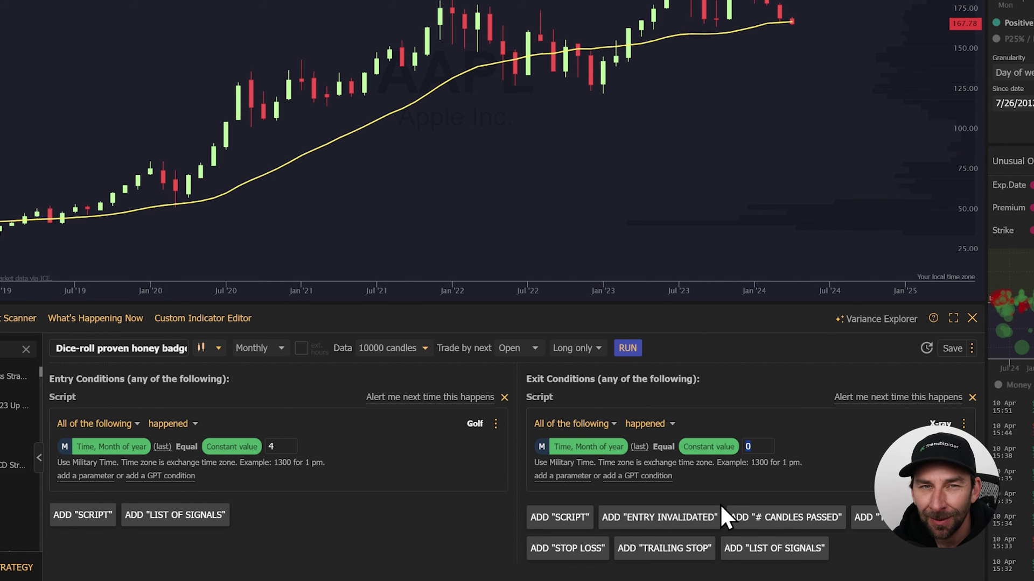
click(627, 347)
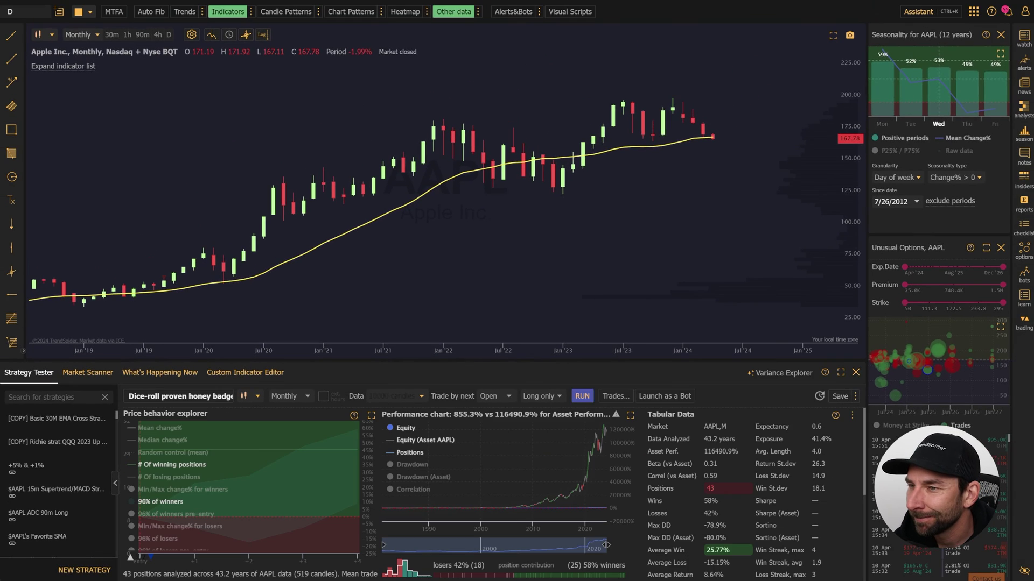
click(840, 373)
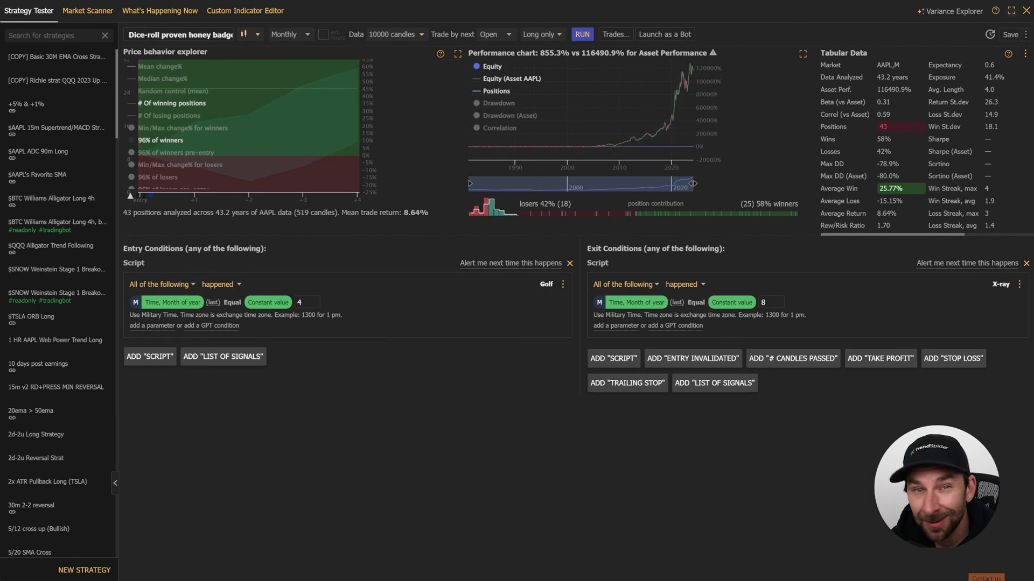